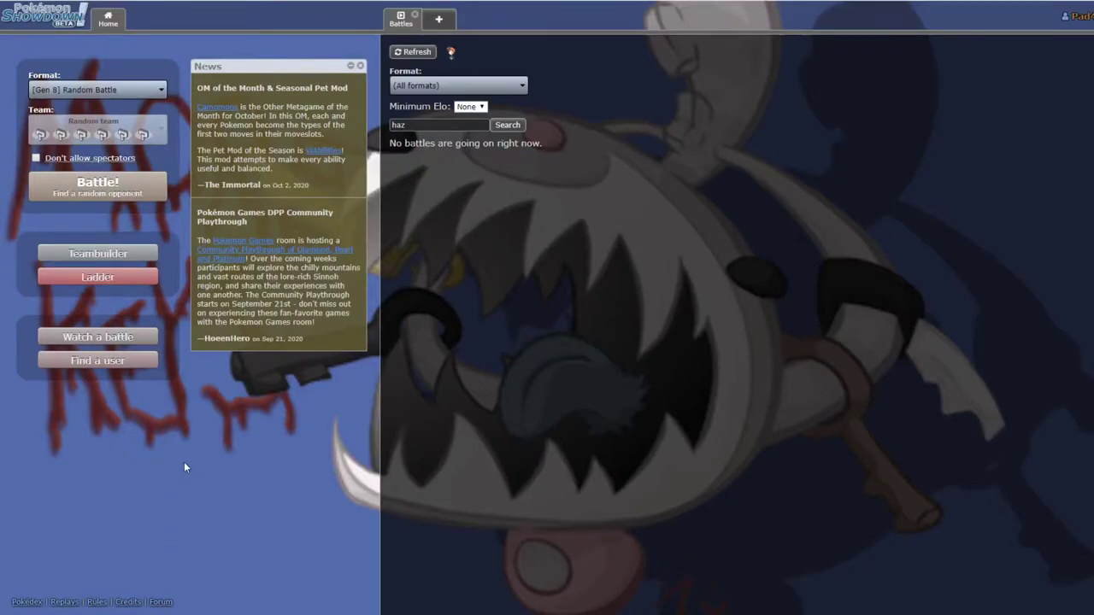
Step: Search repeatedly for battles involving the player 'haz'
click(507, 128)
click(508, 130)
click(516, 134)
click(516, 133)
click(516, 133)
click(516, 134)
click(516, 134)
click(516, 133)
click(517, 134)
click(515, 133)
click(505, 129)
click(504, 128)
click(505, 128)
click(504, 128)
Step: Autocomplete the player filter to 'Hazfacta', search, and close the News panel
key(Down)
key(Return)
click(521, 126)
click(359, 67)
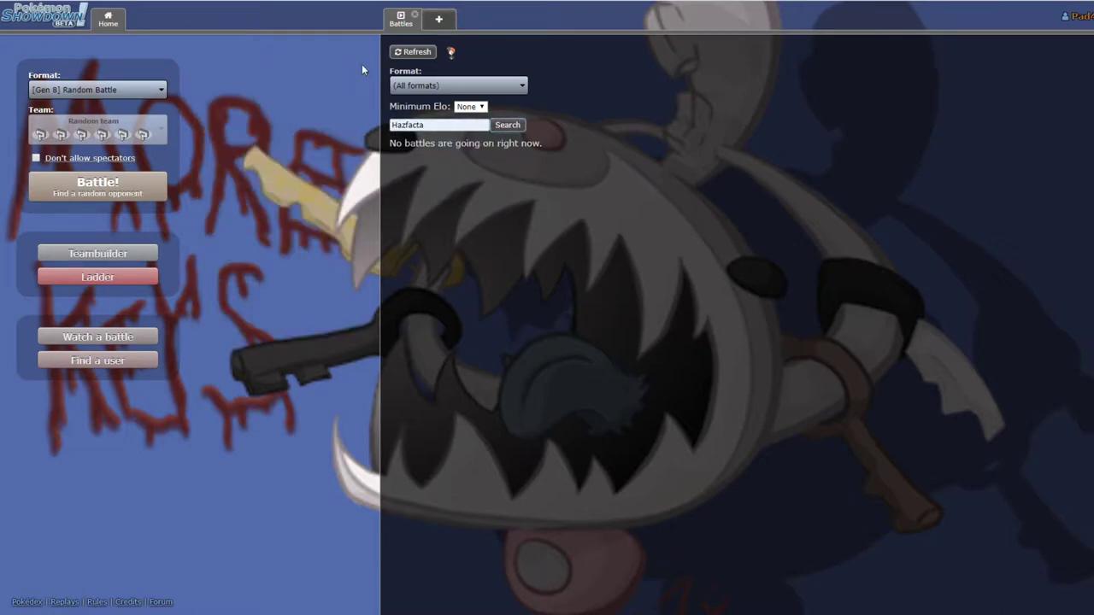
Step: Re-run the Hazfacta search until the Gen 8 National Dex AG battle is listed, then open it
click(505, 132)
click(505, 133)
click(506, 133)
click(505, 132)
click(506, 133)
click(505, 132)
click(506, 132)
click(504, 128)
click(507, 129)
click(508, 129)
click(508, 128)
click(508, 128)
click(507, 128)
click(507, 128)
click(508, 128)
click(507, 128)
click(508, 128)
click(508, 128)
click(508, 127)
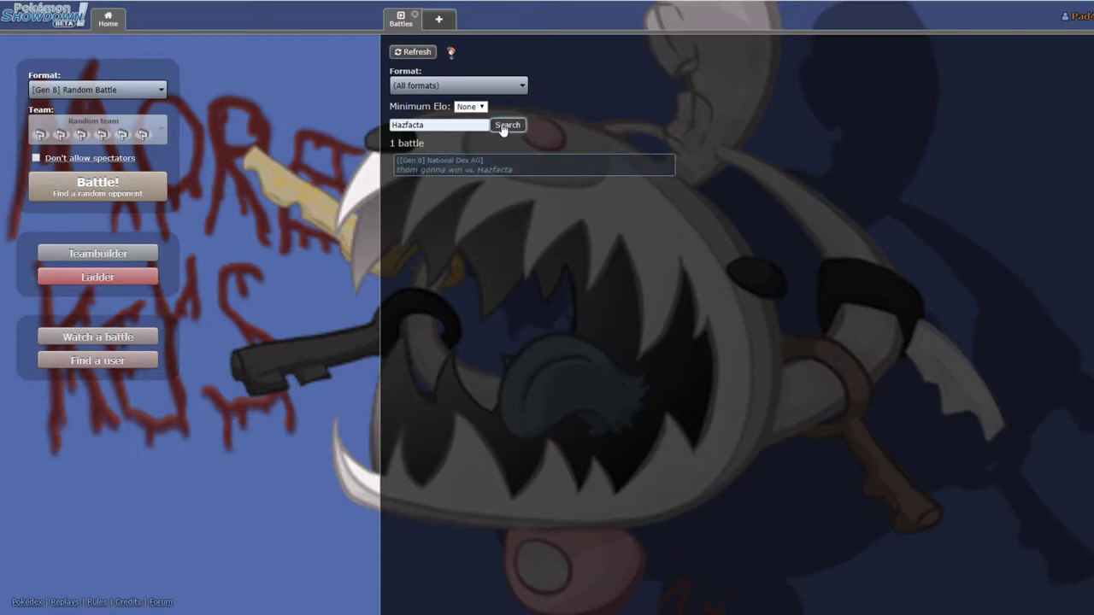
click(487, 165)
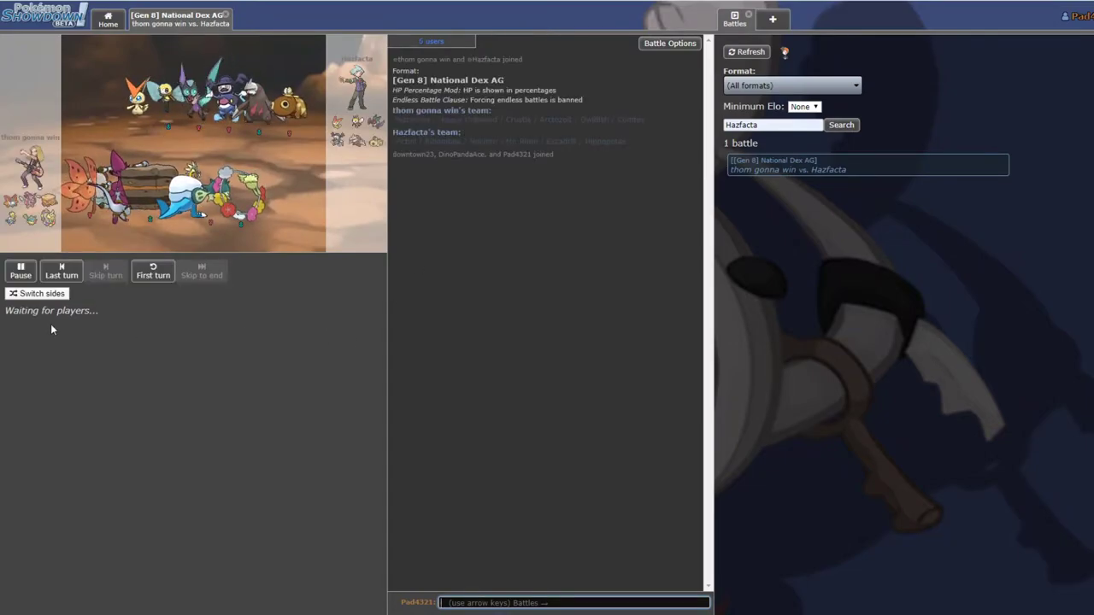
Step: Switch sides so Hazfacta's team is on the near side, and focus the battle chat box
click(34, 293)
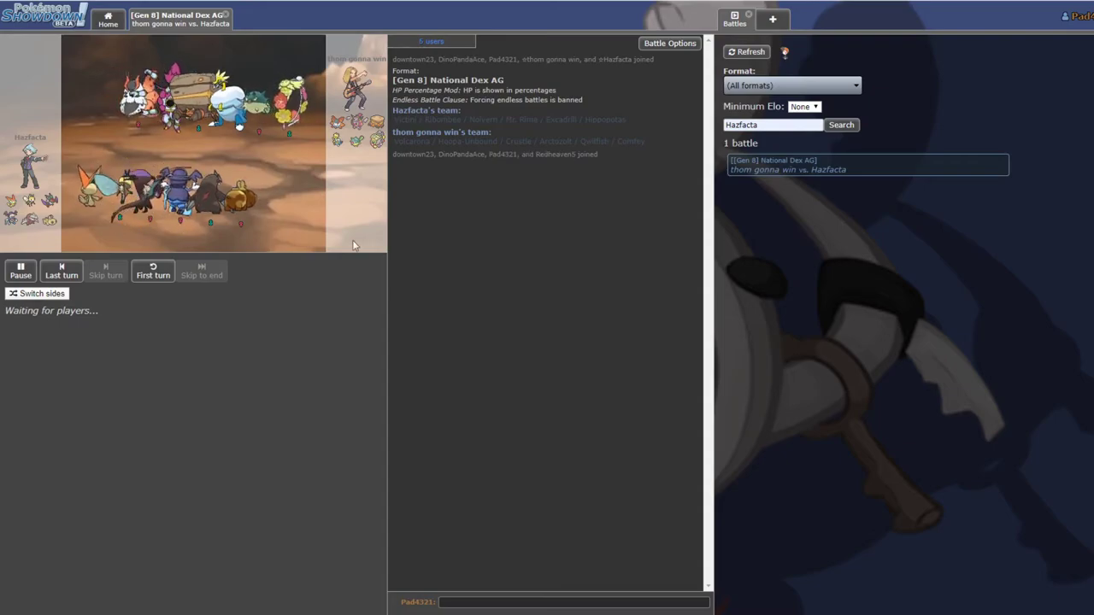
click(337, 299)
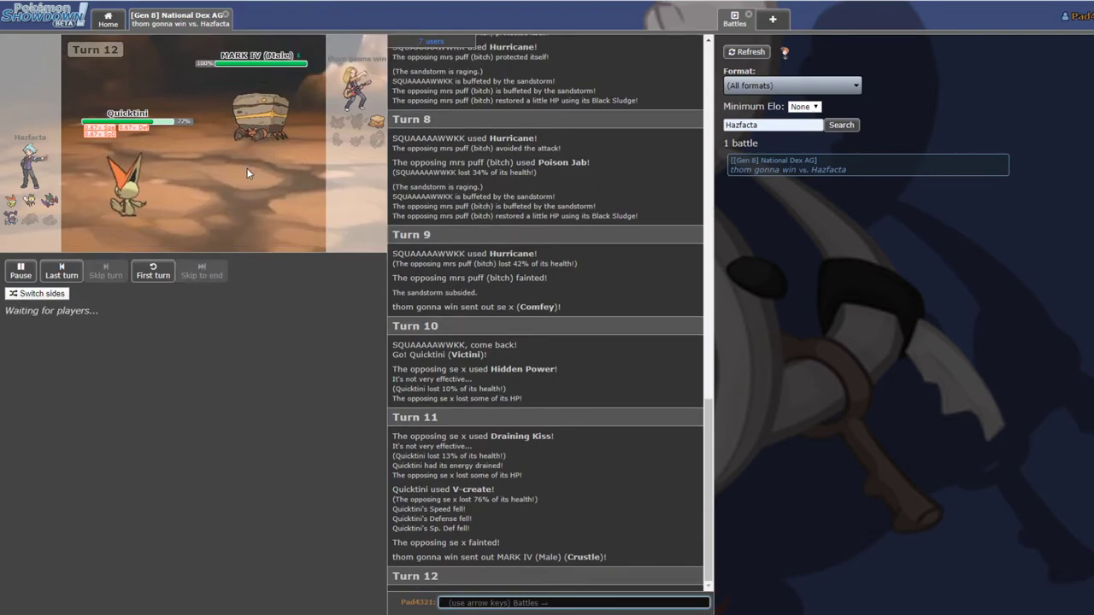
mouse_move(111, 126)
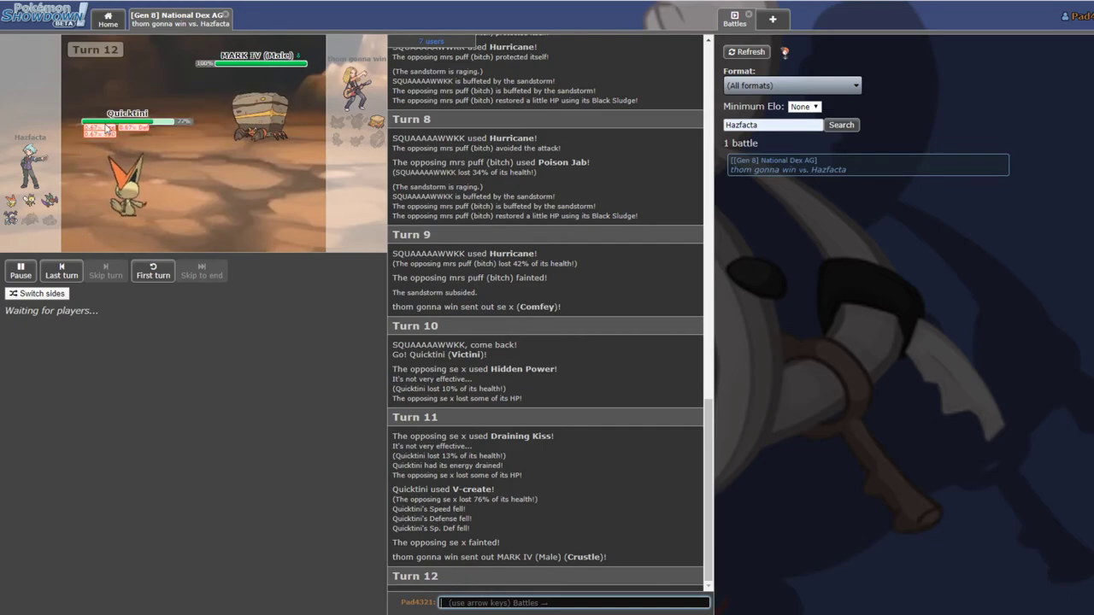
Step: Refocus the battle chat, watch until Hazfacta wins on turn 15, then close the battle tab
click(102, 127)
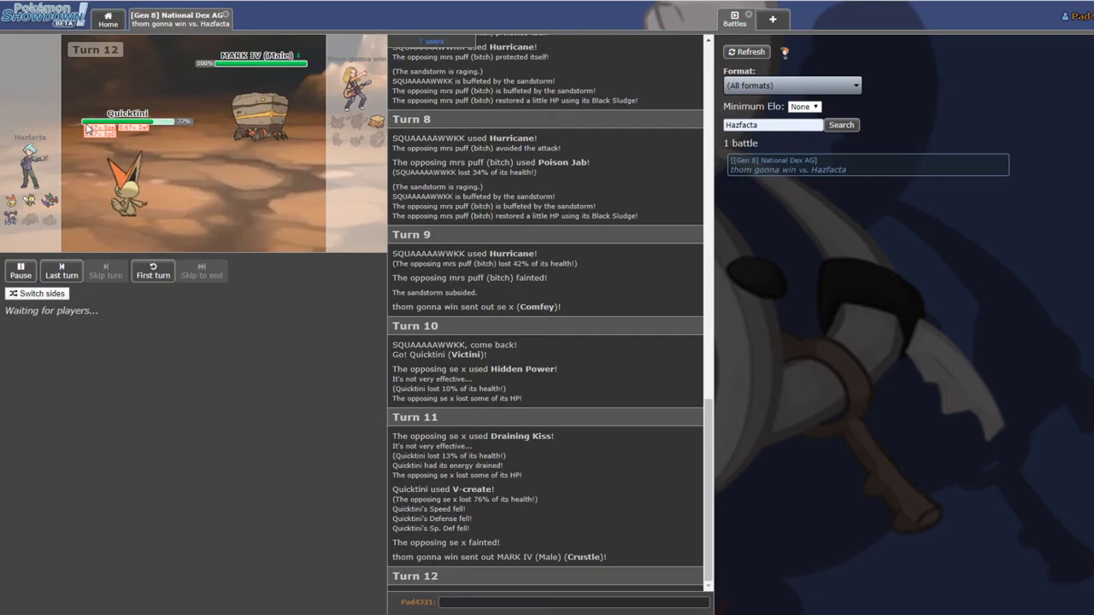
click(215, 222)
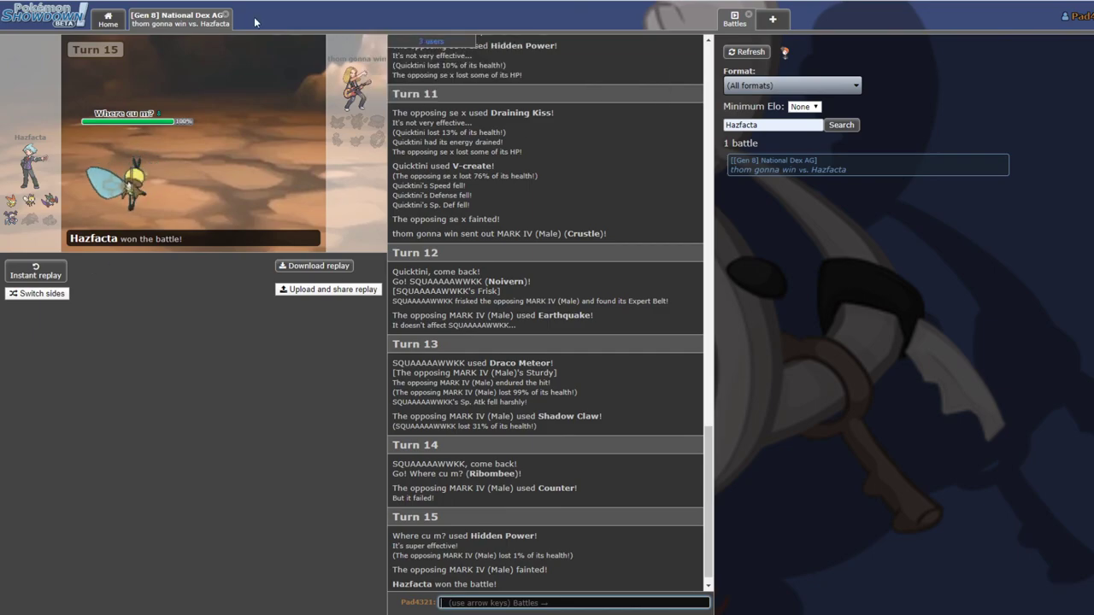
click(226, 15)
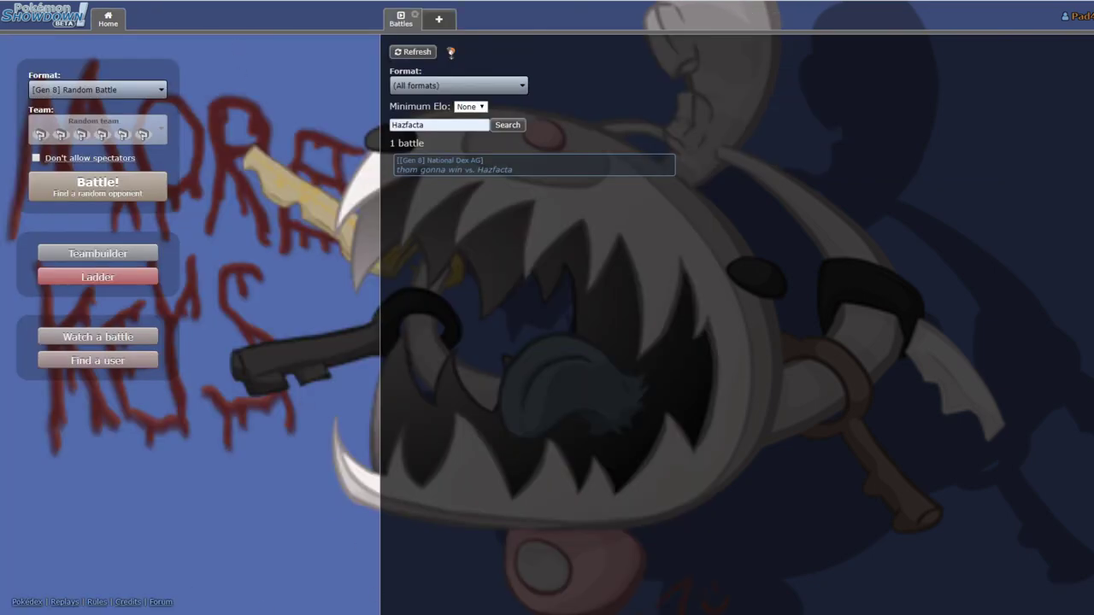